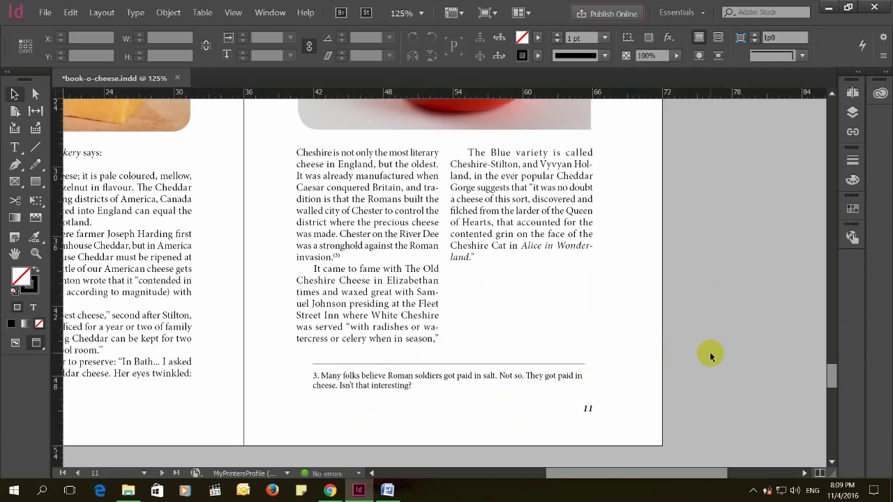
Step: Turn off the preview mode on the "I Remember Cheese" chapter page and select its body text frame
scroll(710, 357, "up", 10)
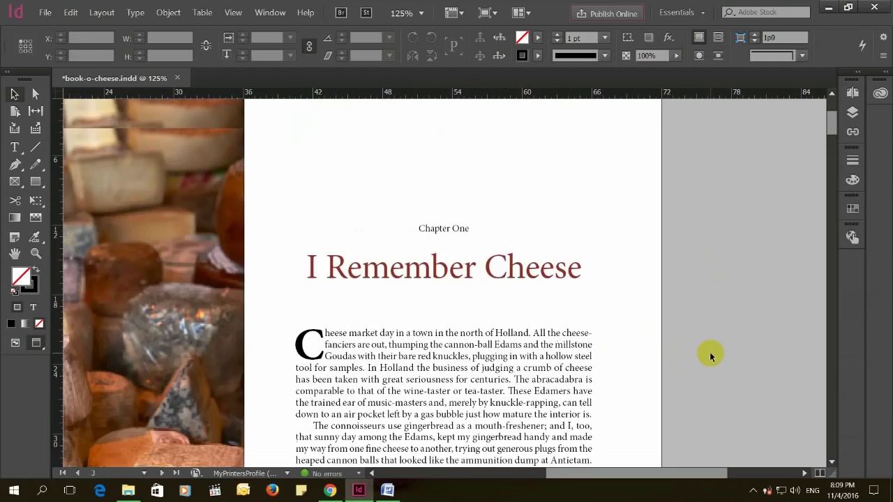
scroll(711, 356, "down", 4)
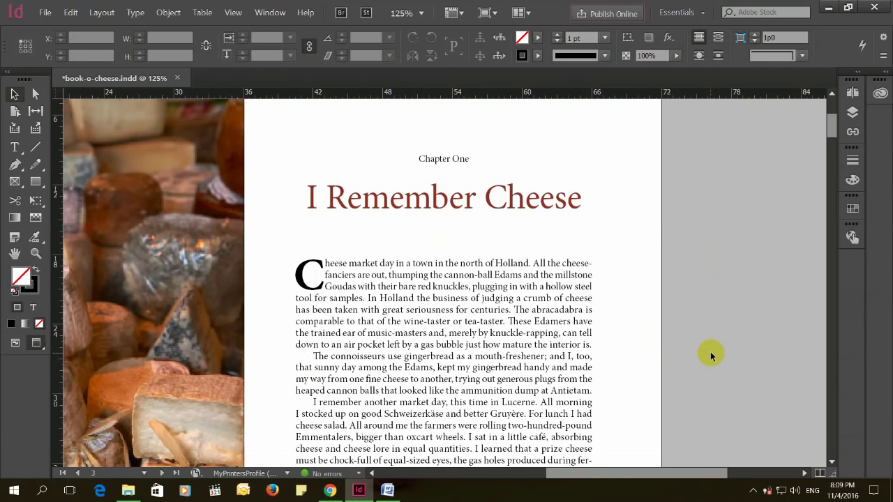
key("w")
key("ctrl+minus")
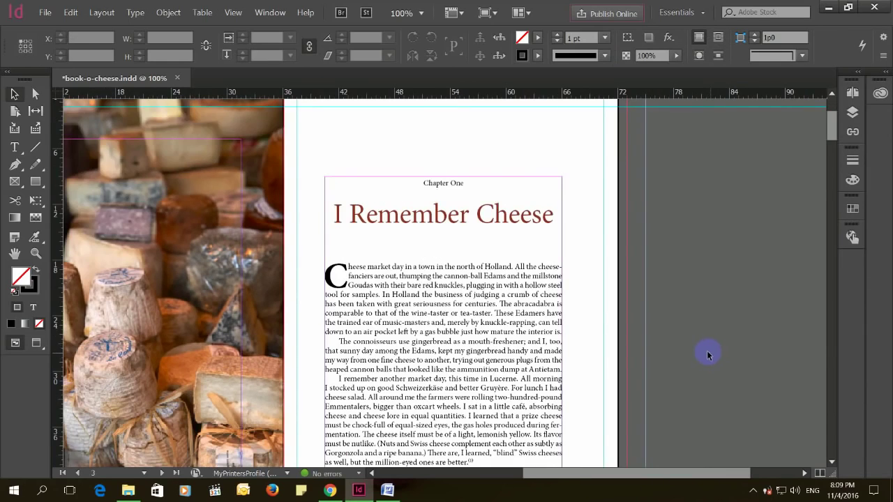
scroll(678, 343, "down", 4)
left_click(484, 303)
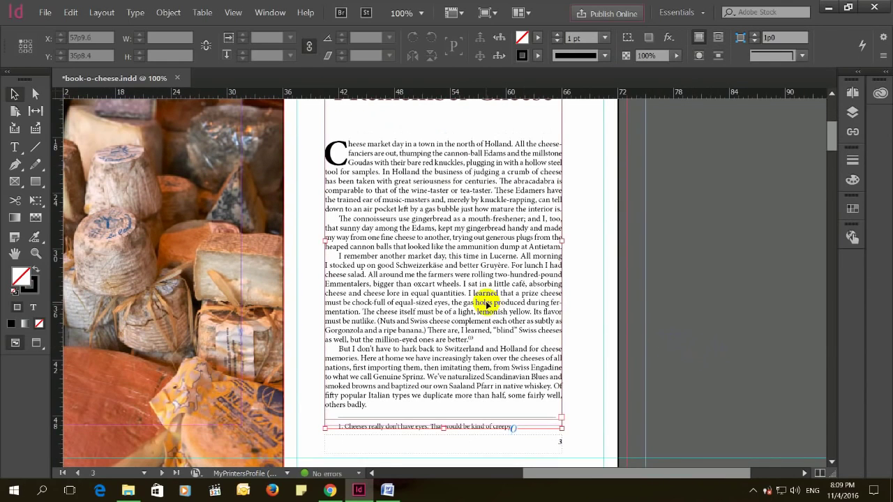
Step: Open the OpenType feature options of the selected text frame on page 3
scroll(487, 305, "down", 4)
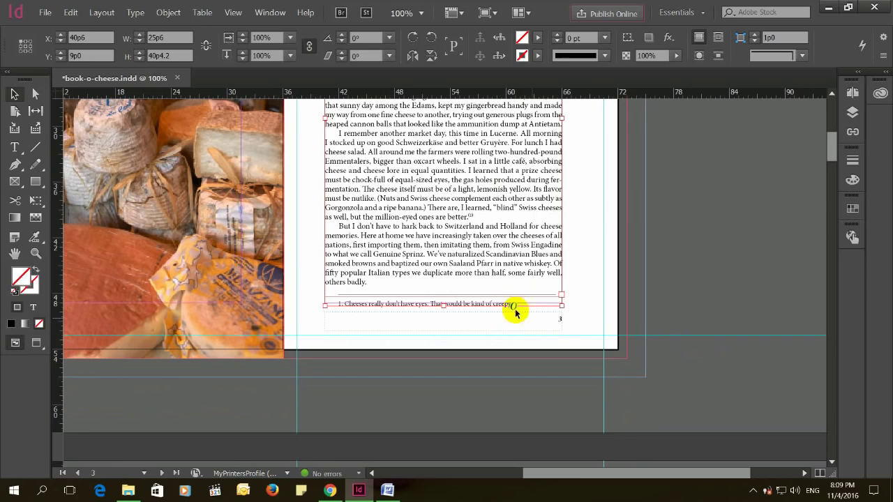
key("ctrl+equal")
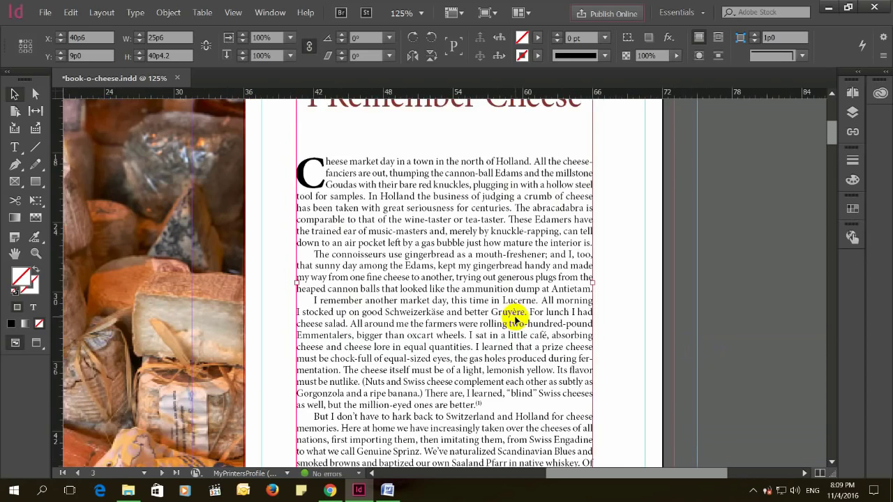
scroll(524, 314, "down", 12)
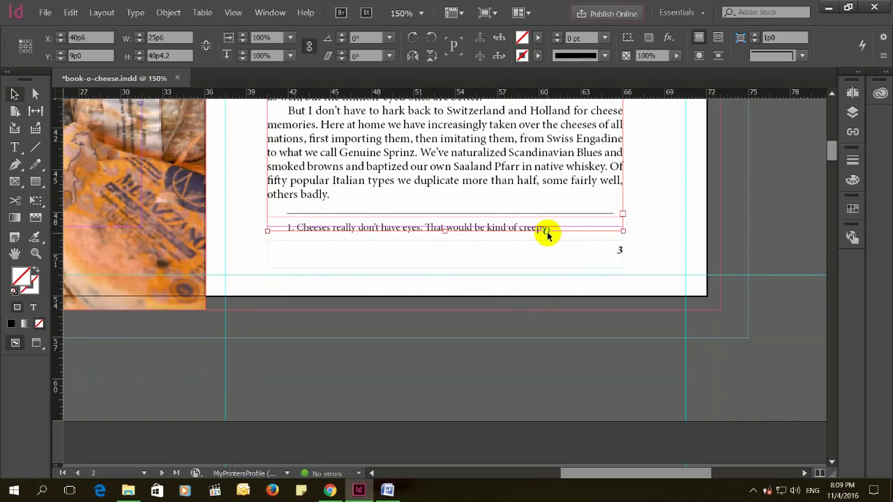
left_click(546, 232)
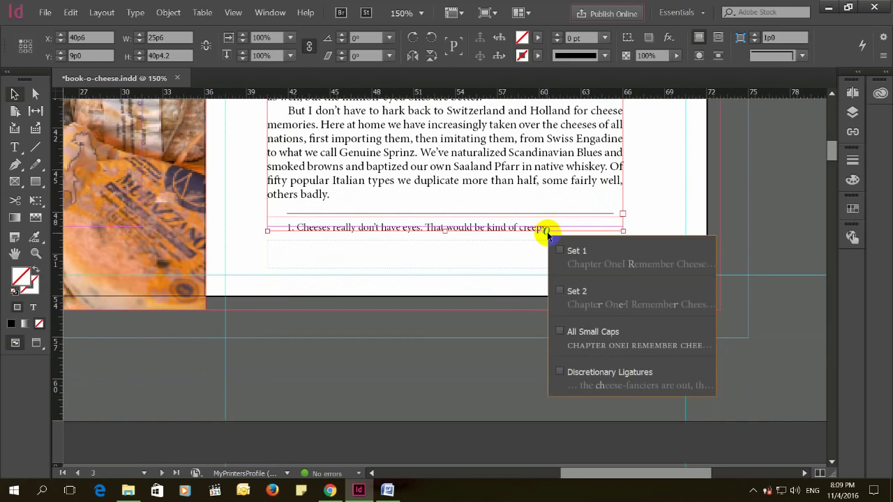
left_click(582, 316)
key("ctrl+minus")
scroll(581, 315, "down", 3)
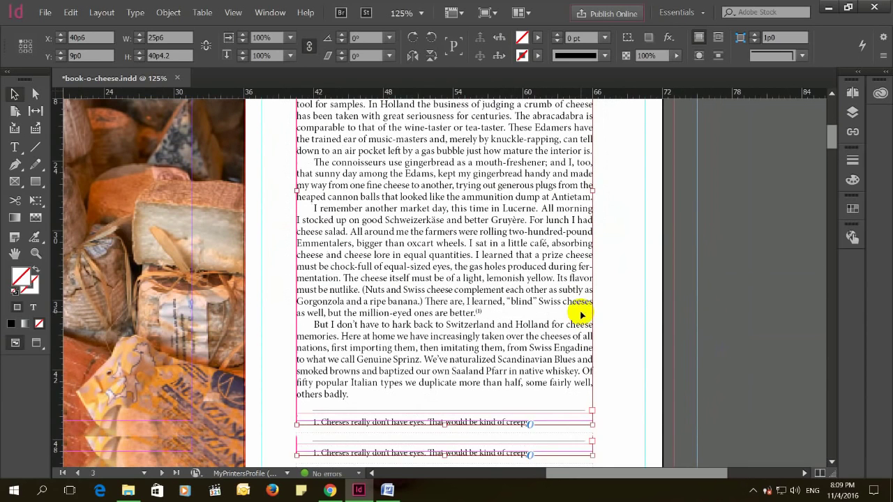
left_click(529, 424)
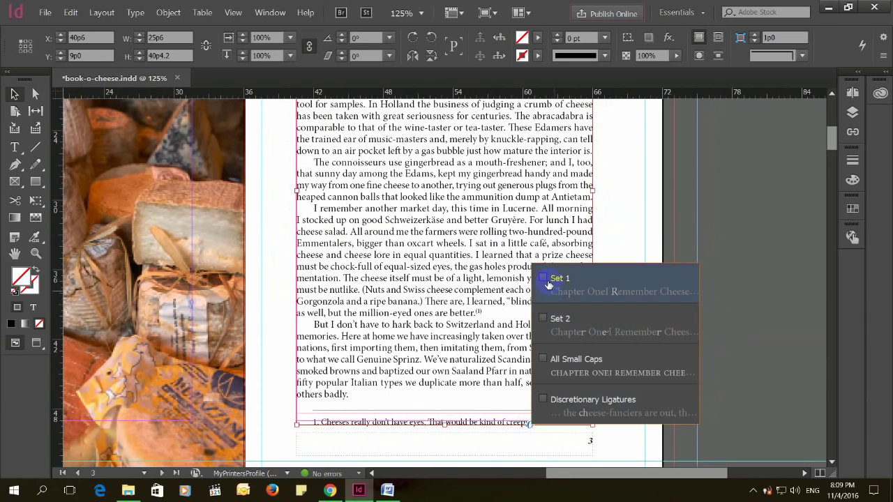
Step: Try Set 1, Set 2 and All Small Caps on the body text one at a time, switching each off again, and deselect the frame
left_click(546, 279)
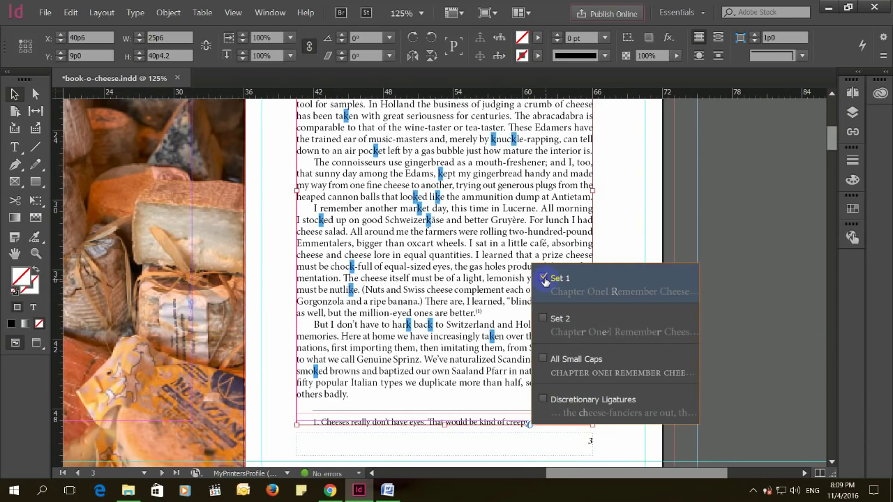
left_click(546, 281)
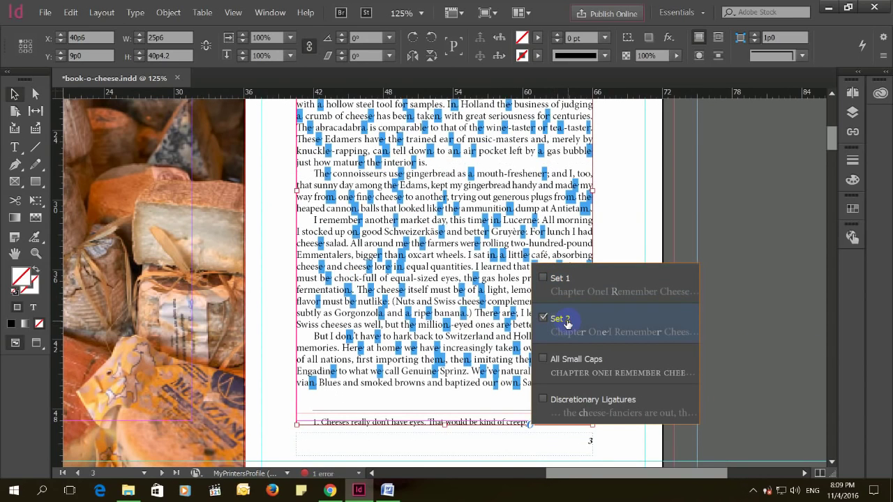
left_click(566, 321)
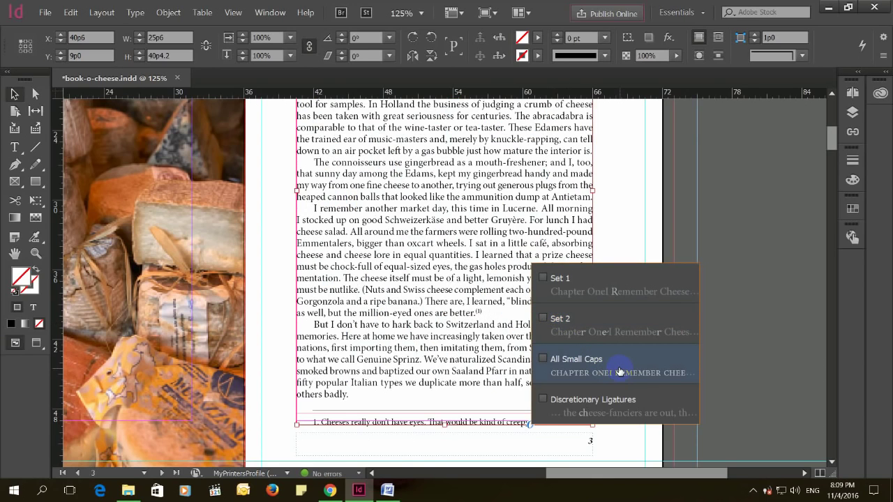
left_click(620, 372)
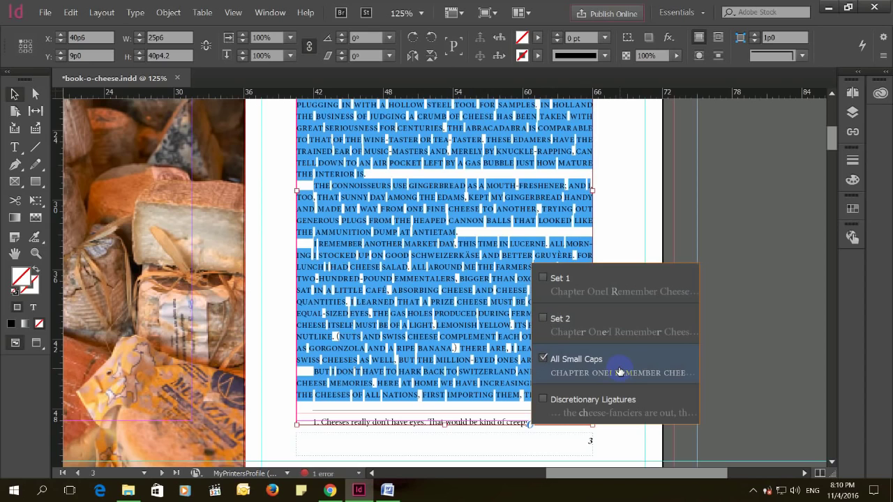
left_click(620, 372)
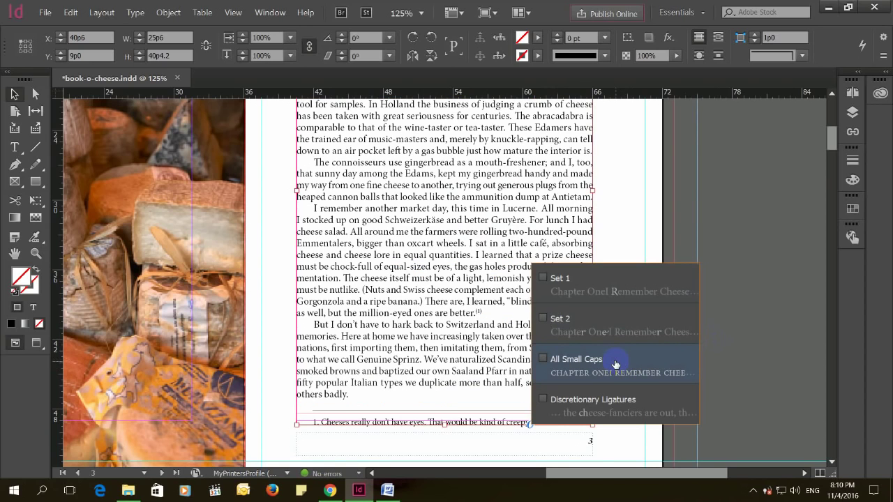
left_click(724, 254)
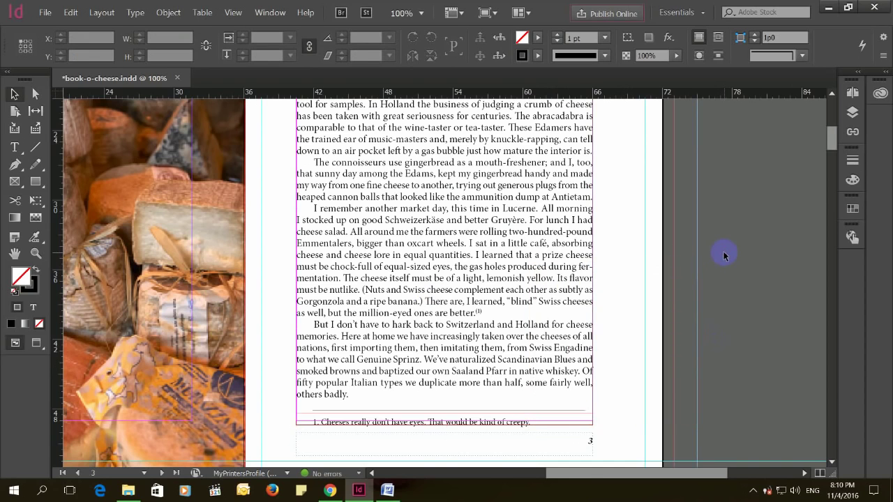
Step: Go to page 12 and zoom in on the line of ordinals below the "Foreign Greats" header
key("ctrl+1")
key("ctrl+minus")
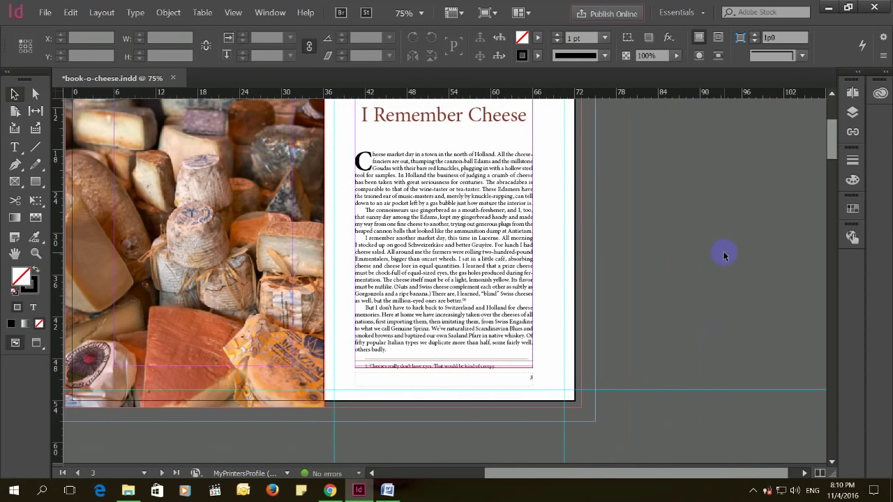
scroll(576, 328, "down", 1)
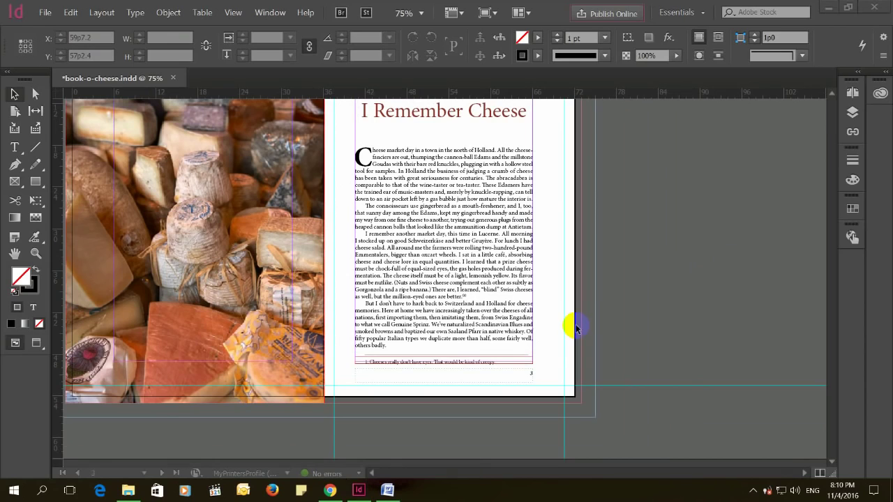
left_click(853, 94)
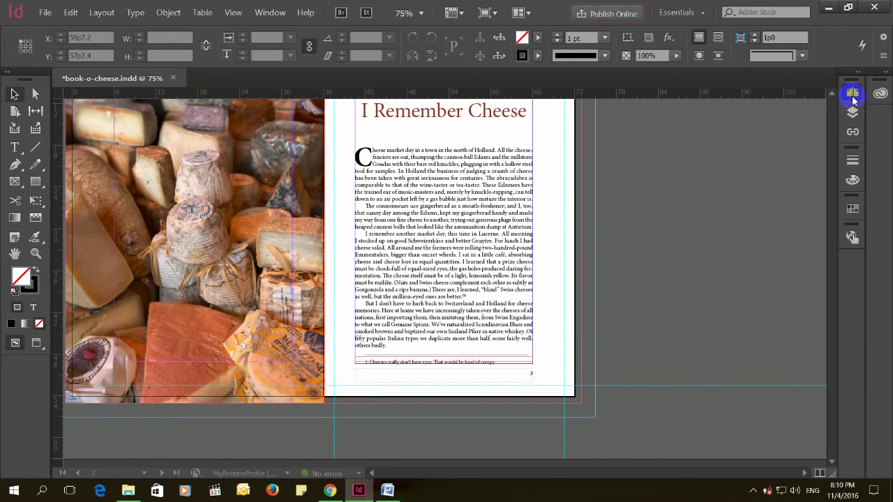
left_click(832, 236)
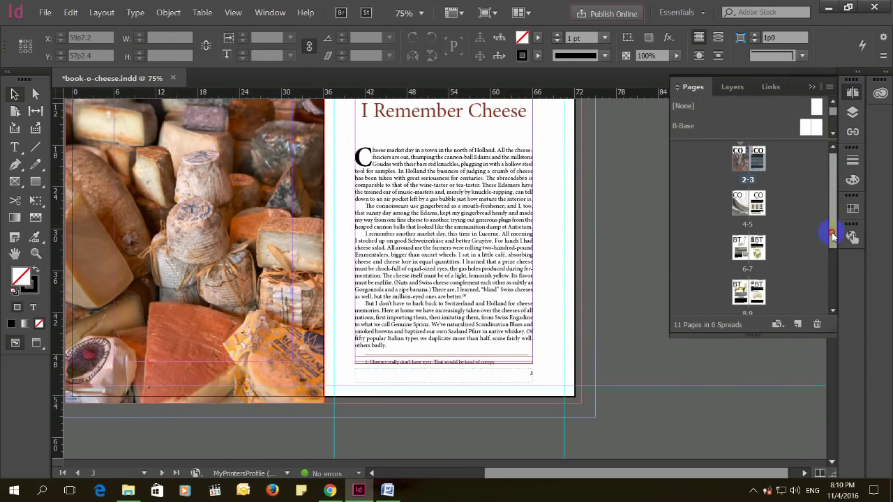
left_click_drag(832, 236, 832, 281)
double_click(729, 281)
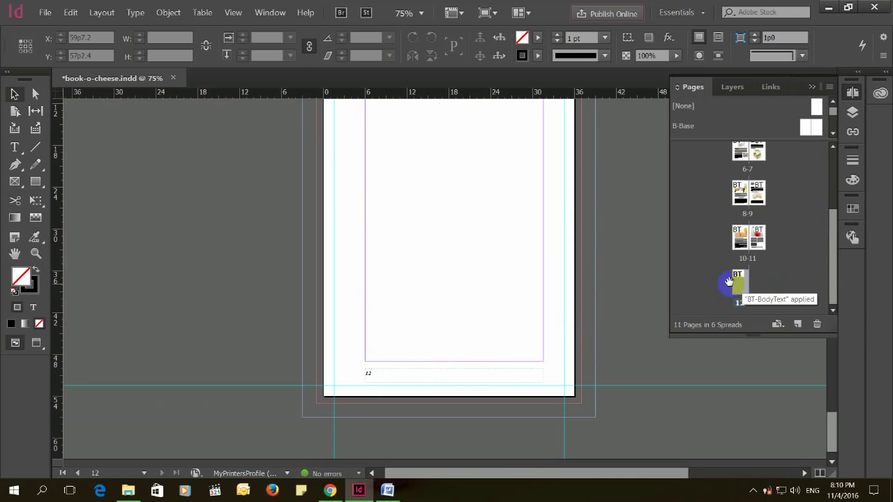
scroll(533, 243, "up", 3)
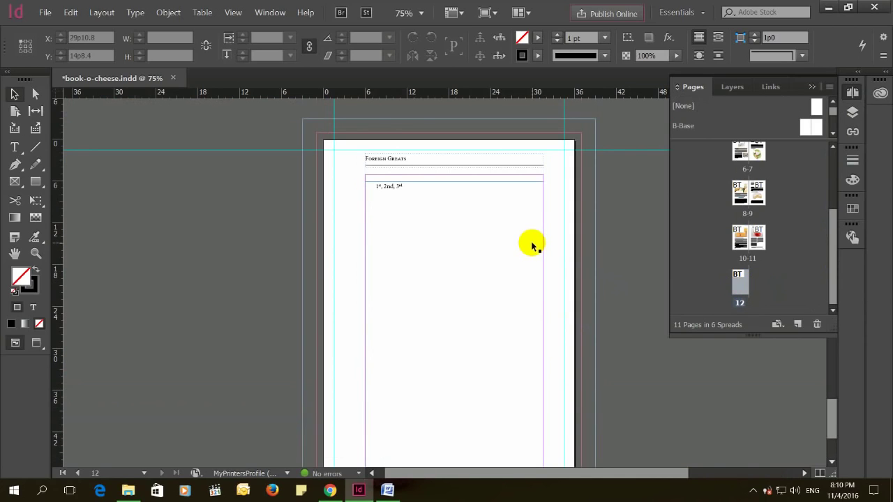
key("z")
left_click_drag(350, 163, 468, 212)
left_click(15, 94)
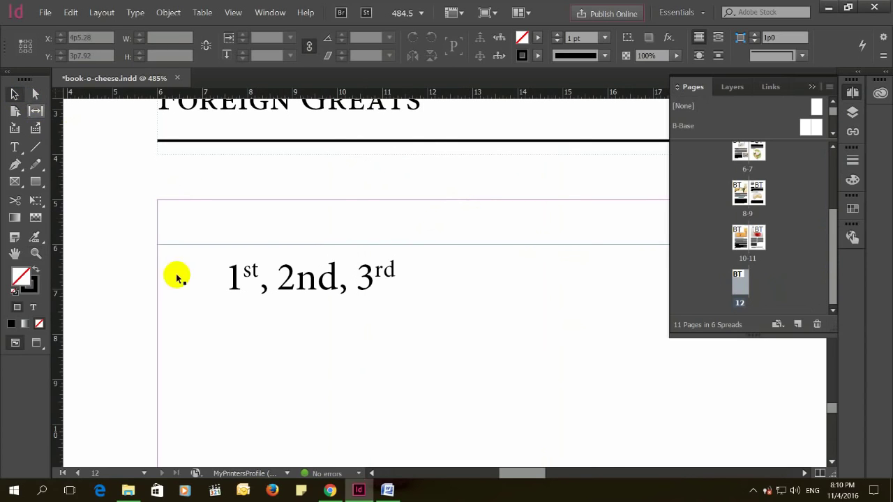
Step: Try the suggested superscript ordinal form on "2nd" and undo it
double_click(231, 277)
left_click_drag(295, 280, 307, 281)
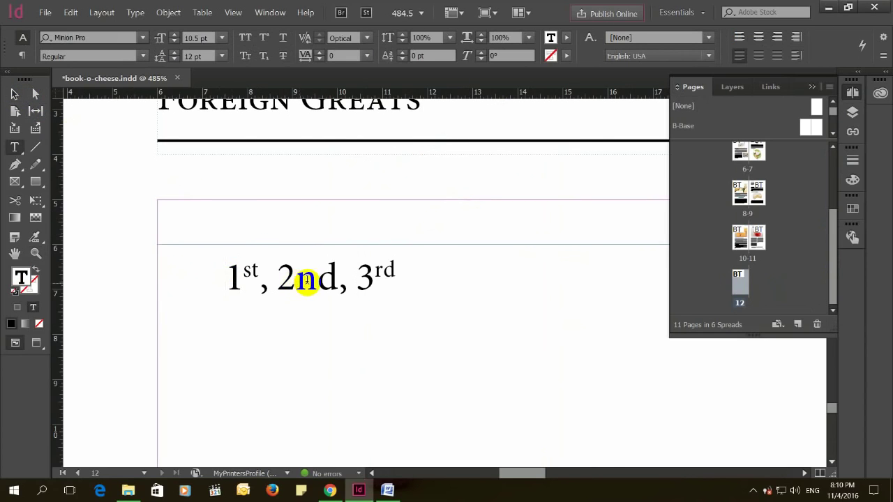
double_click(289, 279)
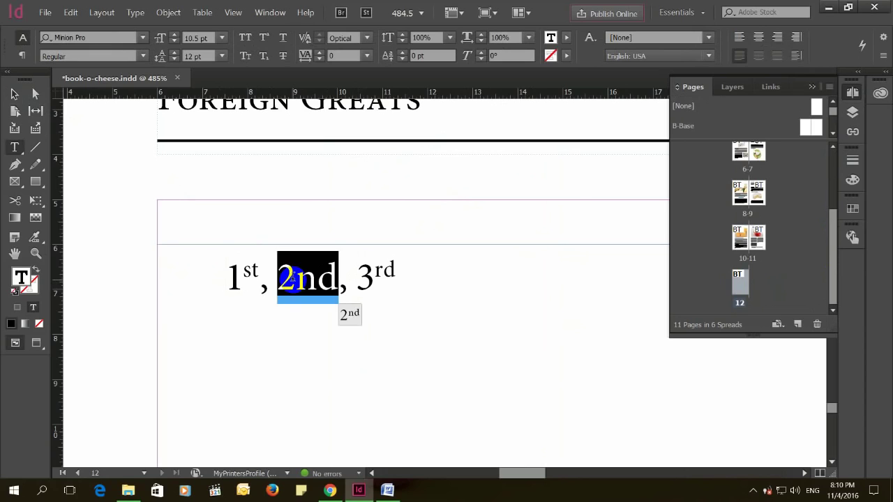
left_click(350, 315)
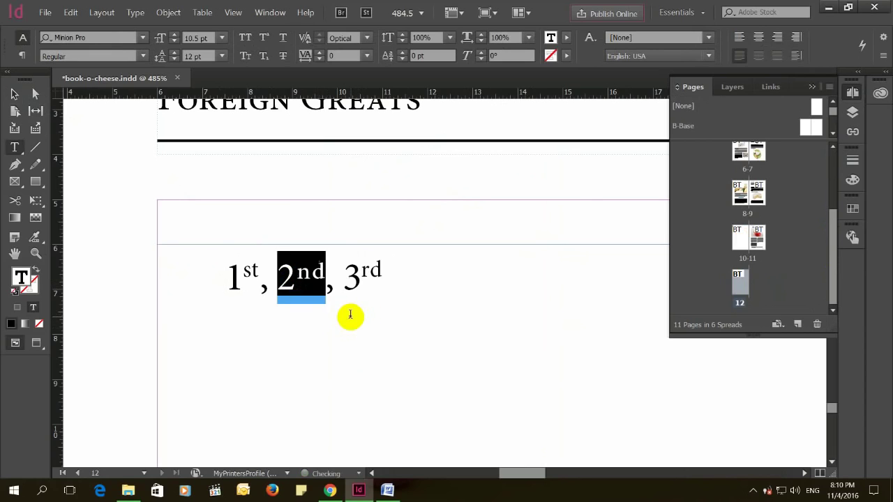
left_click(325, 297)
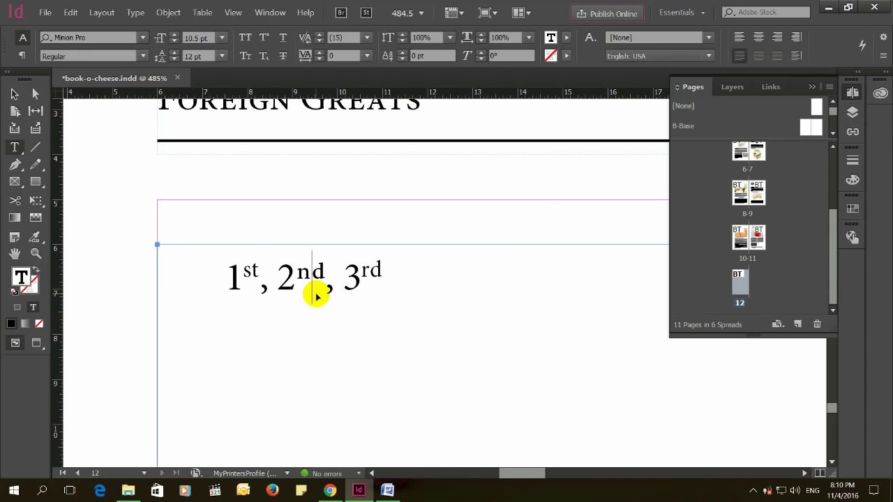
key("ctrl+z")
left_click(316, 285)
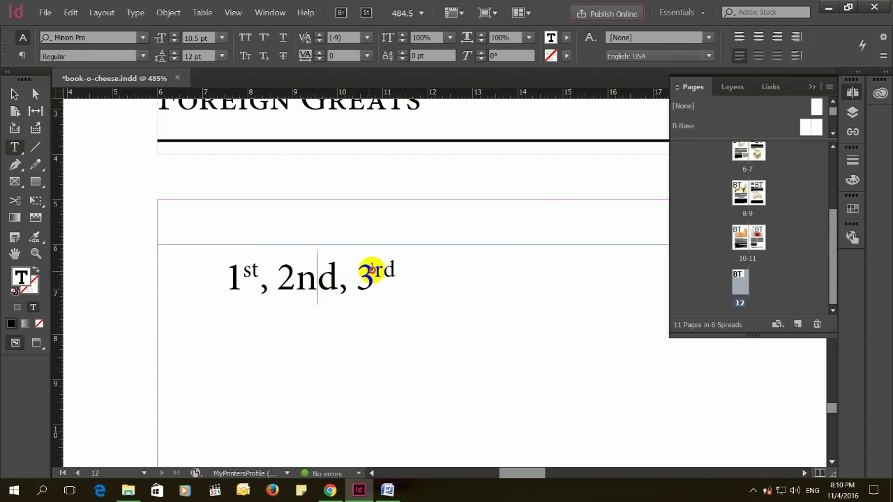
Step: Apply the suggested superscript ordinal form to "2nd" so it matches the neighbouring ordinals
double_click(369, 268)
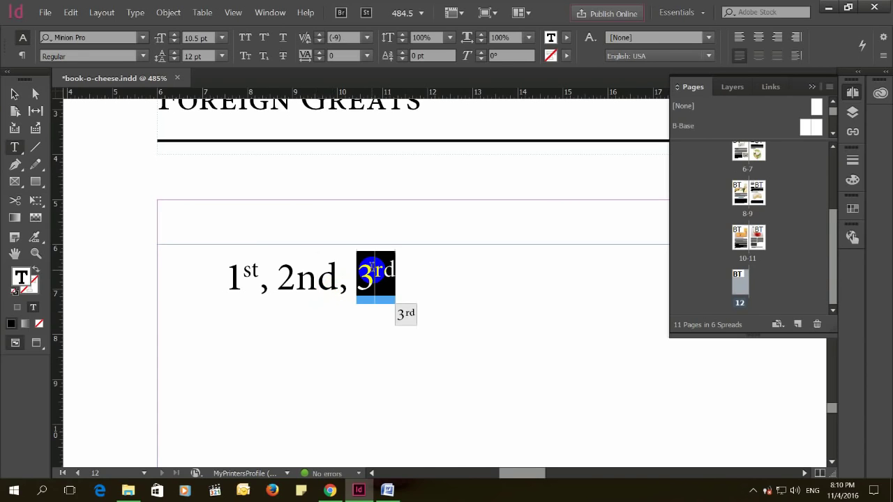
double_click(318, 284)
left_click(350, 318)
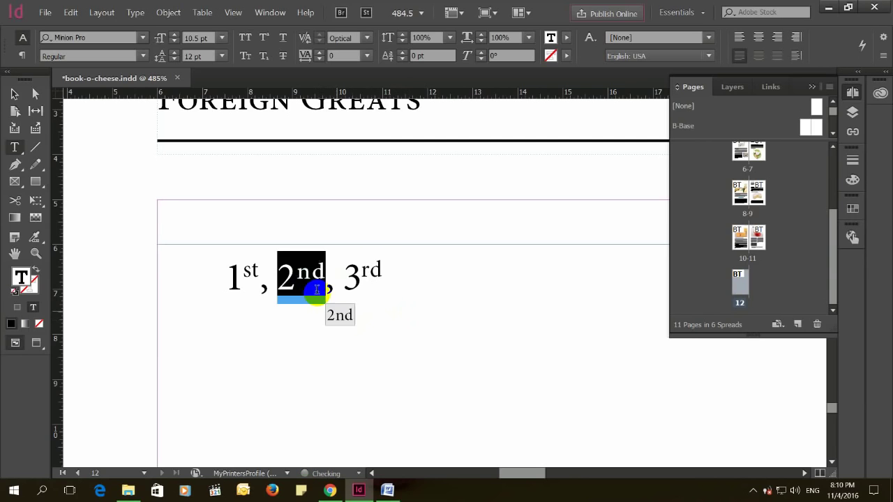
left_click(319, 295)
key("ctrl+minus")
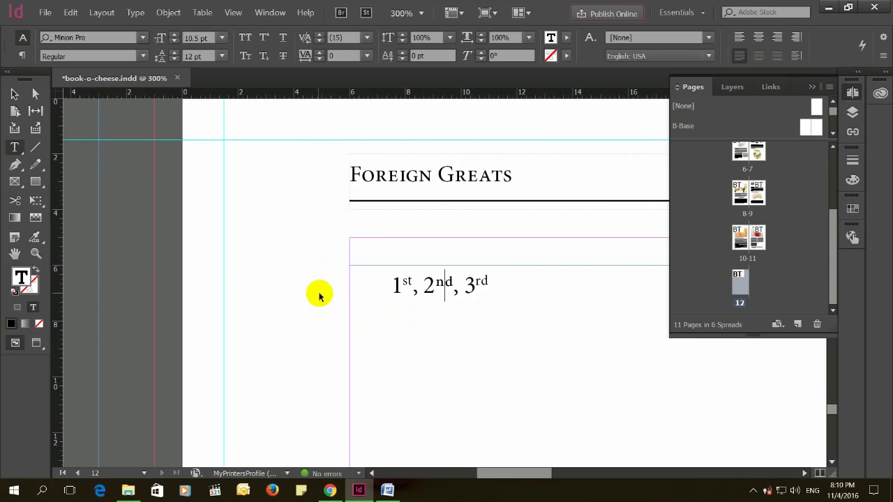
scroll(333, 293, "down", 1)
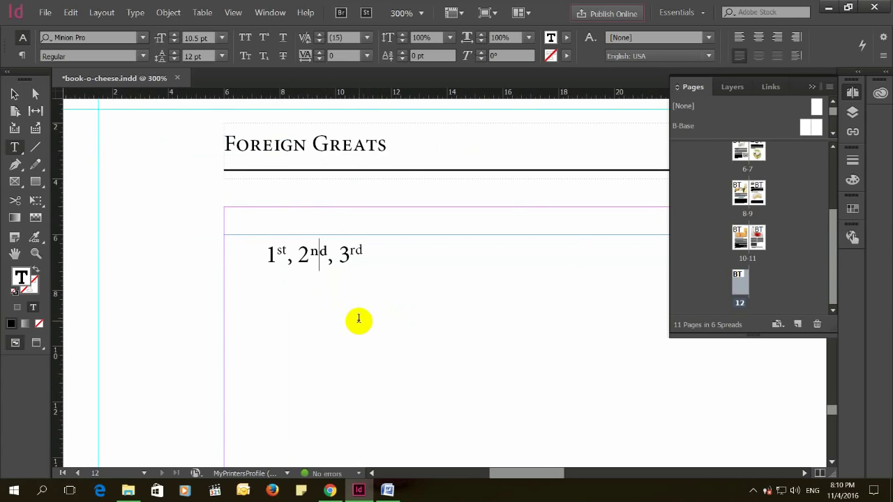
key("ctrl")
key("ctrl+minus")
key("ctrl+minus")
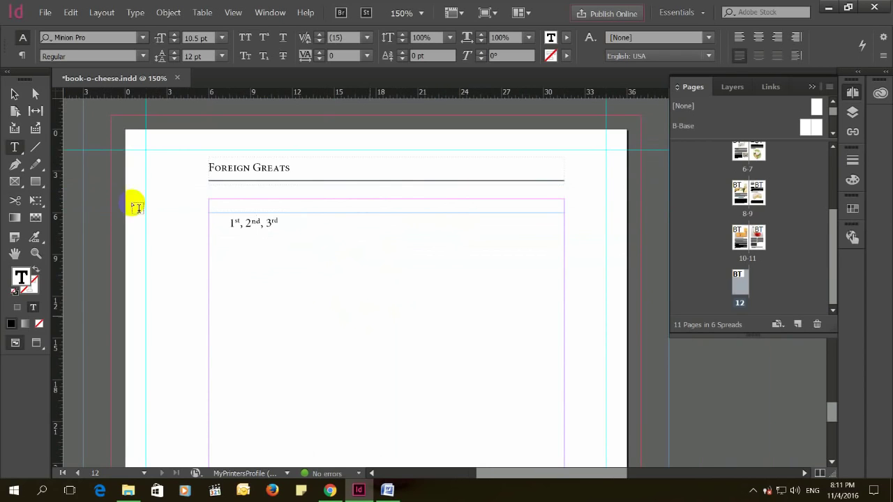
Step: Leave text editing and open comic-ad.indd from File Explorer alongside the book document
left_click(14, 94)
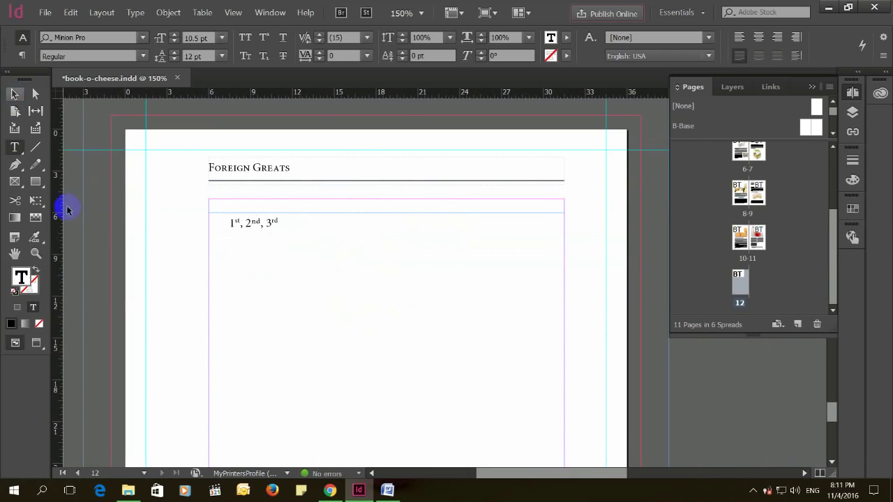
left_click(128, 490)
left_click_drag(127, 111, 537, 77)
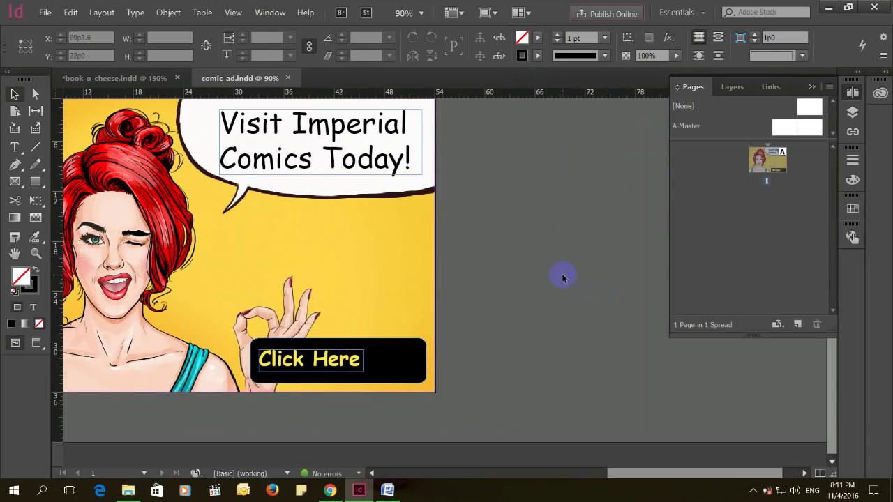
Step: Draw a horizontal line about 5p11 long inside the black button, just after the "Click Here" text
scroll(545, 284, "left", 2)
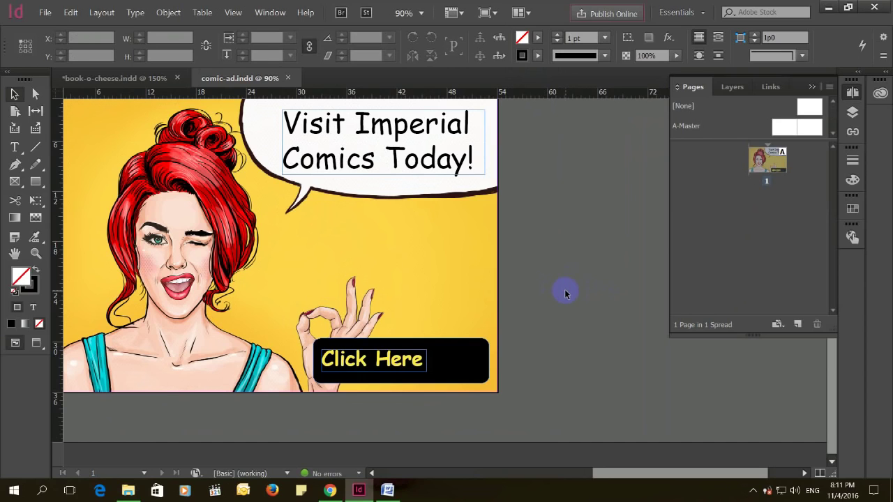
key("ctrl+equal")
scroll(549, 305, "down", 1)
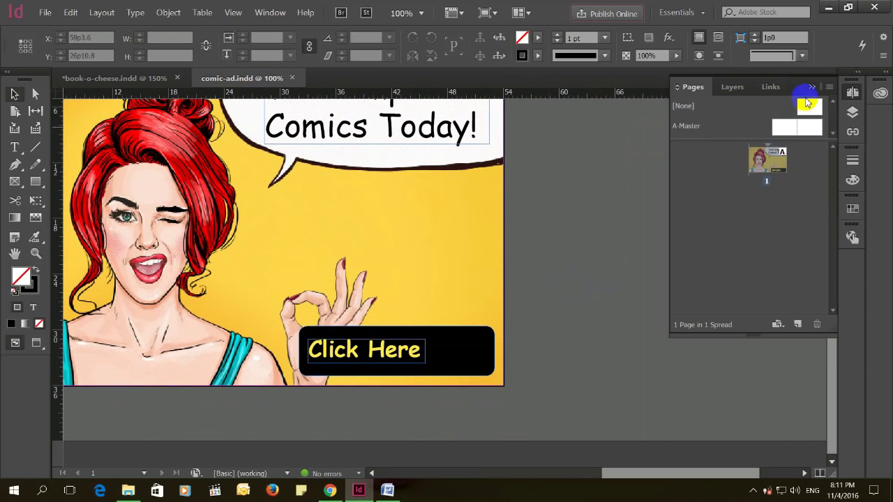
left_click(813, 88)
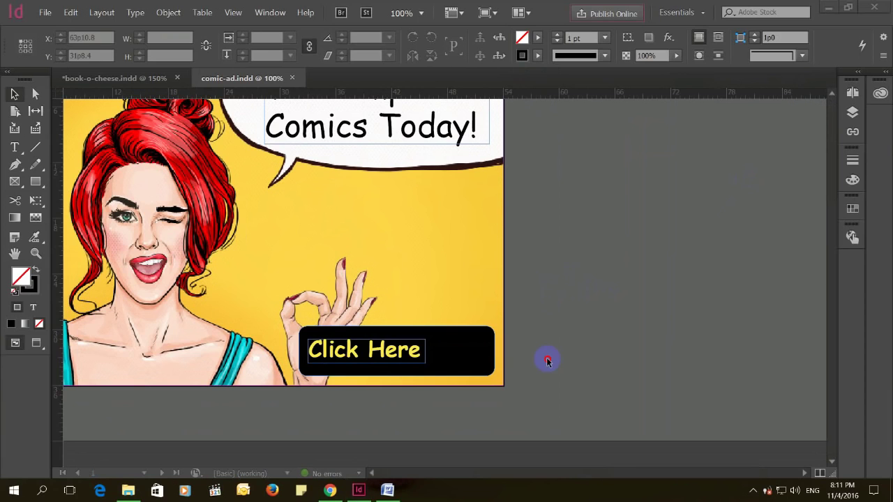
key("ctrl+equal")
scroll(468, 366, "down", 1)
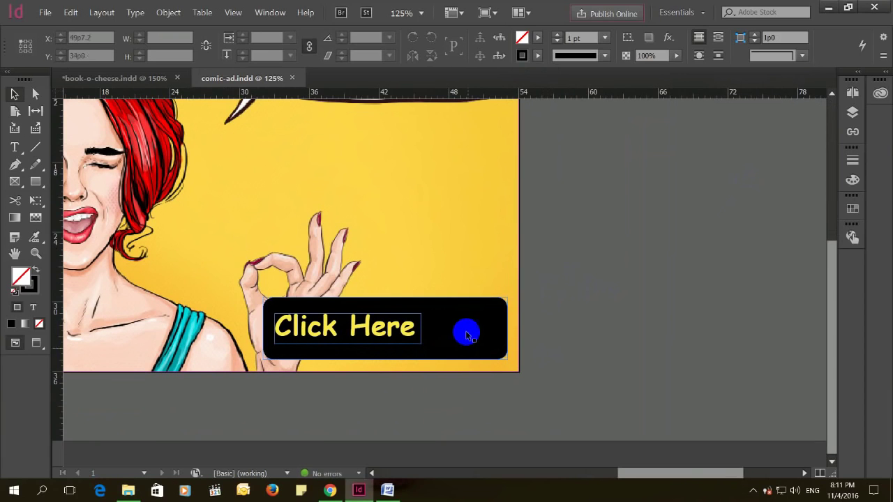
key("ctrl+equal")
scroll(413, 307, "right", 5)
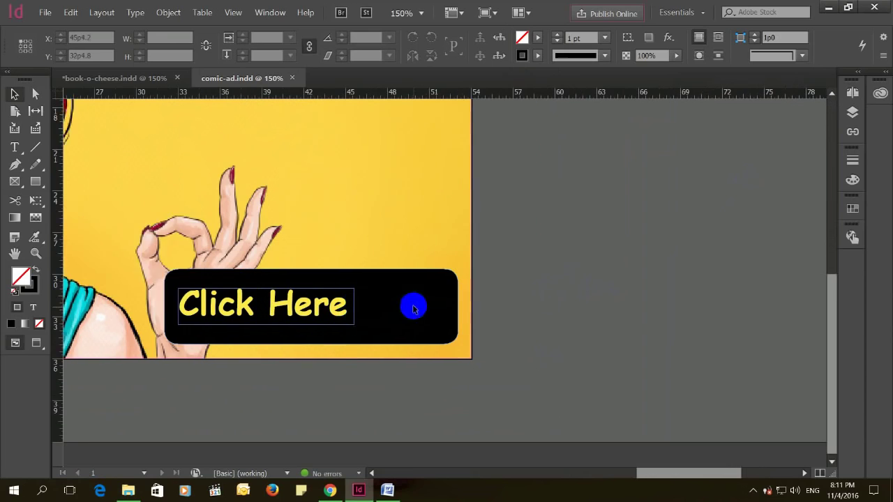
left_click(37, 150)
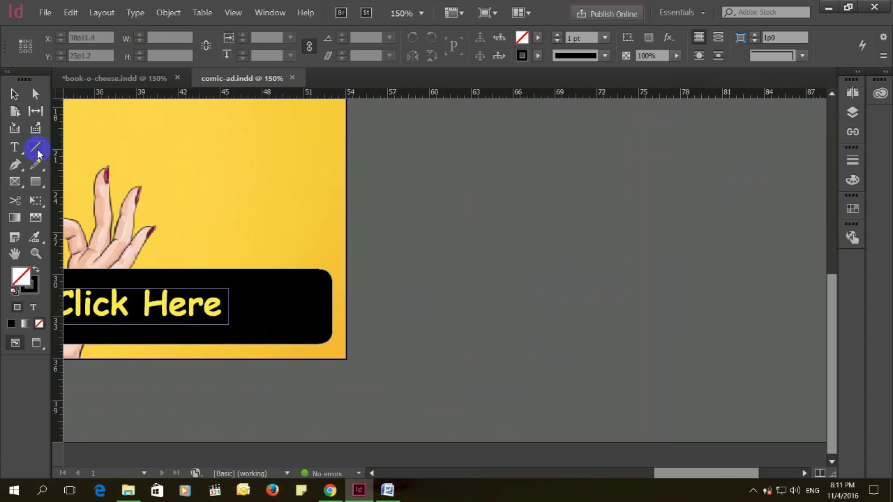
left_click_drag(238, 309, 320, 309)
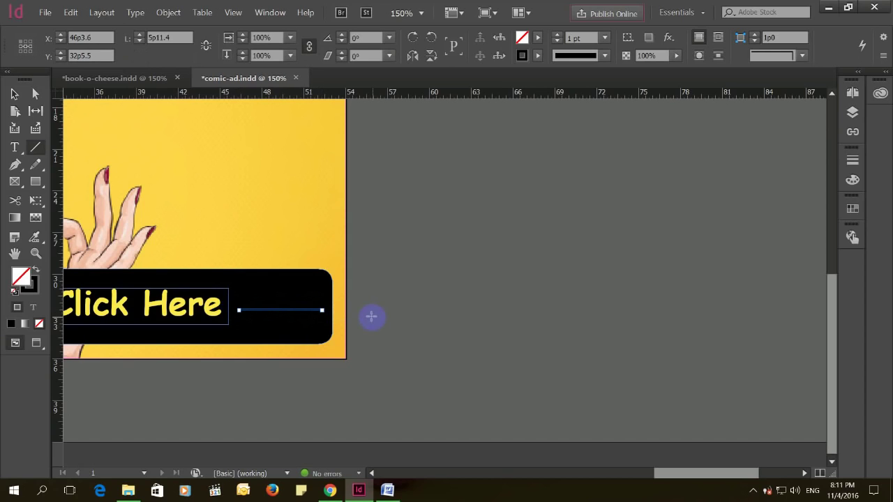
Step: Set the stroke weight of the new line beside "Click Here" to 5 pt
left_click(852, 162)
left_click(734, 175)
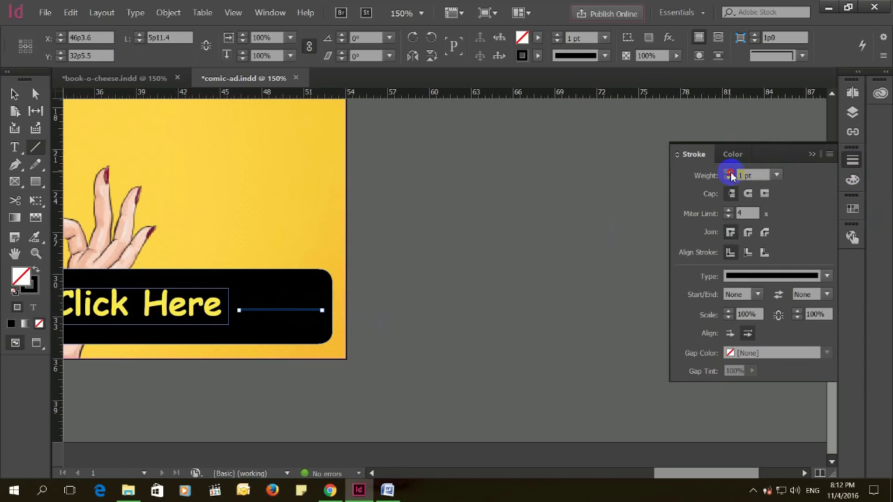
left_click(729, 173)
left_click(729, 173)
left_click(729, 173)
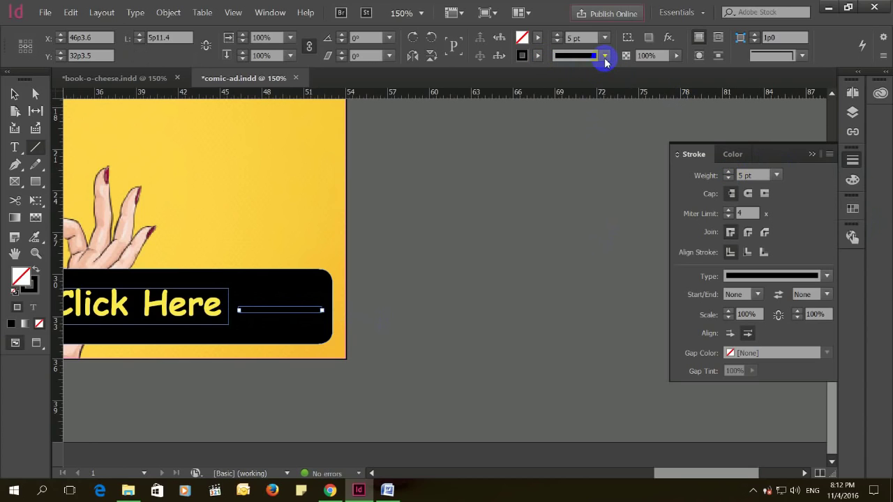
Step: Set both the fill and the stroke of the line to the yellow swatch C=0 M=0 Y=100 K=0
left_click(853, 180)
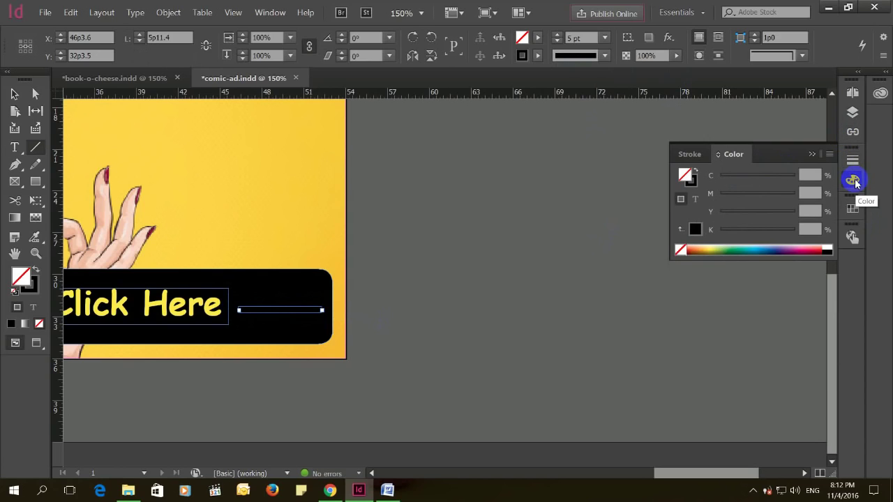
left_click(854, 208)
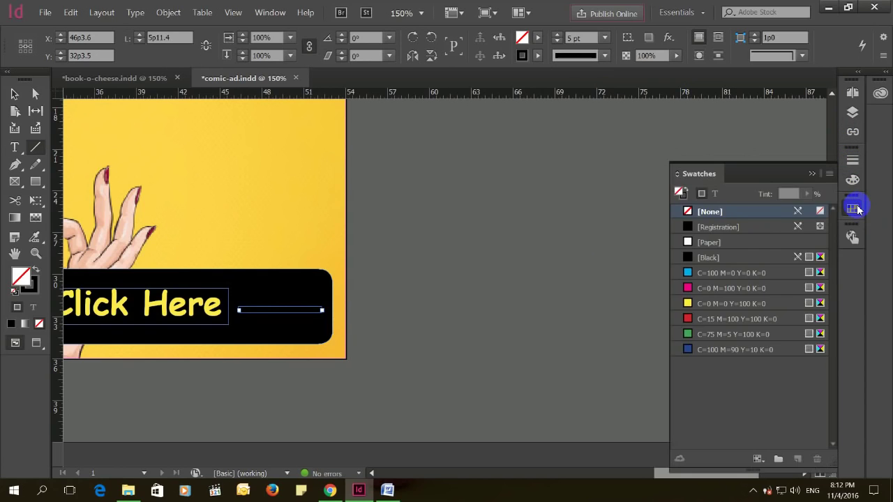
left_click(697, 304)
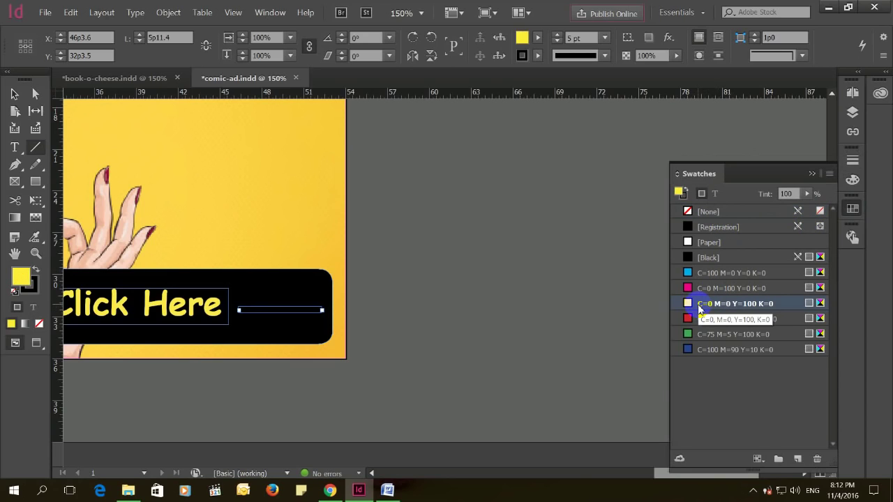
left_click(538, 55)
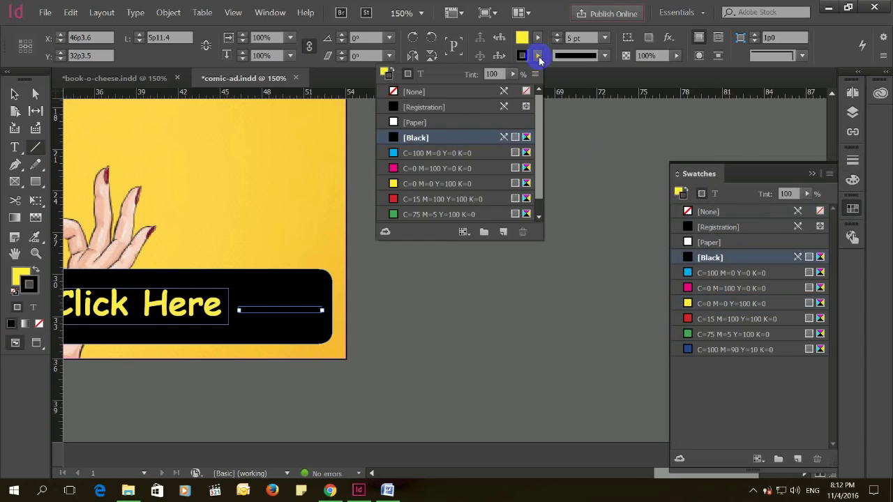
left_click(425, 186)
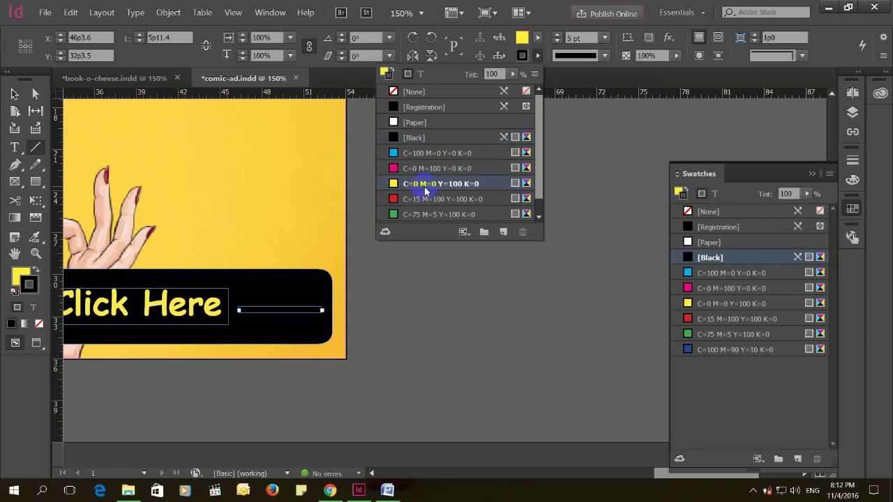
left_click(534, 73)
left_click(812, 174)
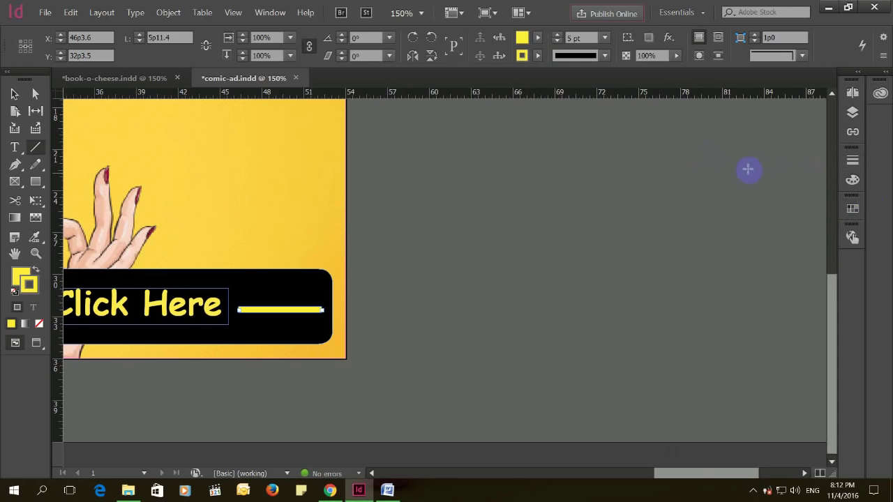
Step: Give the yellow line a Triangle arrowhead at its end and a Bar at its start
left_click(852, 160)
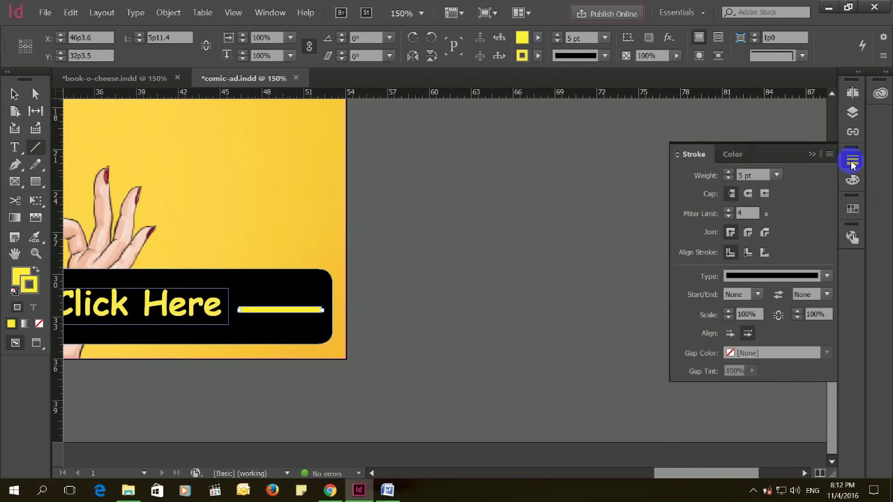
left_click(827, 295)
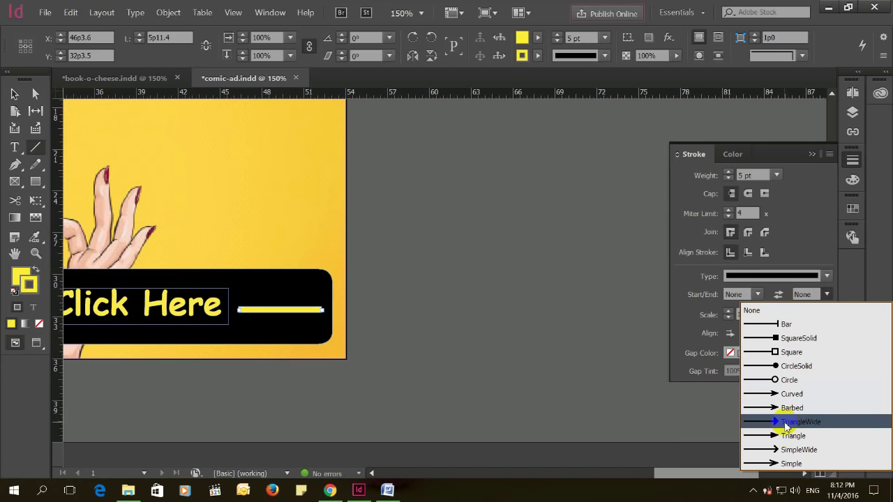
left_click(785, 436)
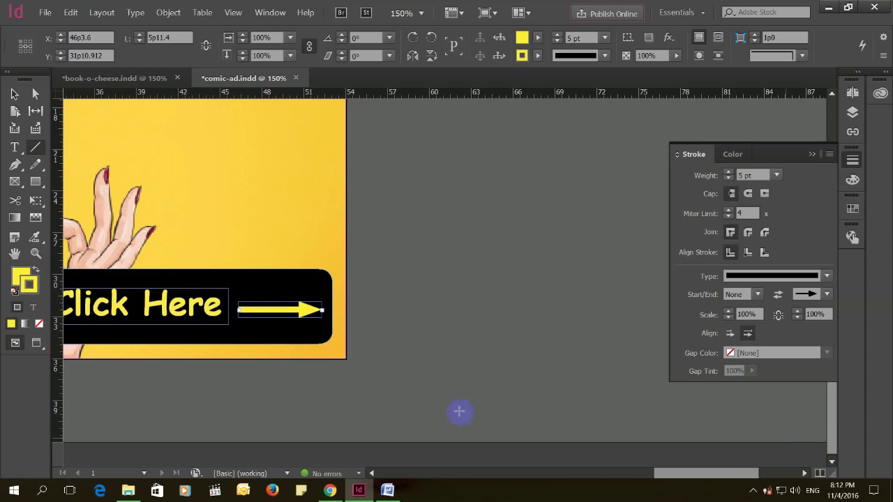
left_click(759, 295)
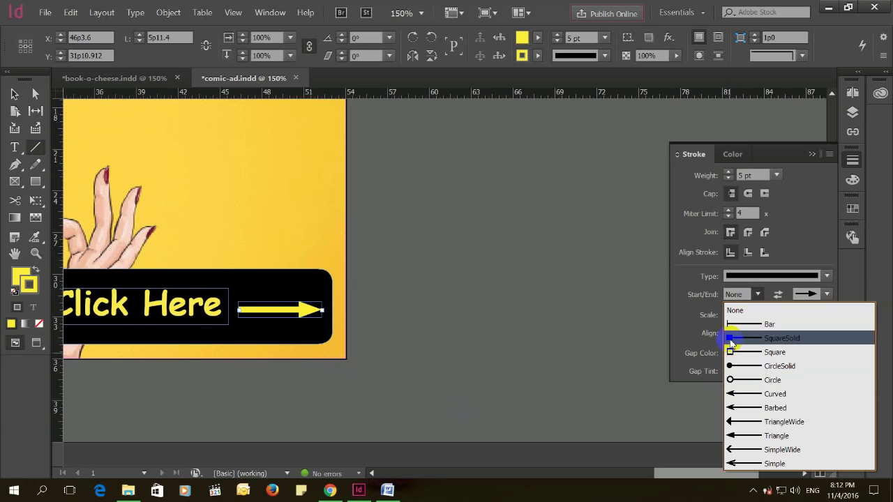
left_click(730, 326)
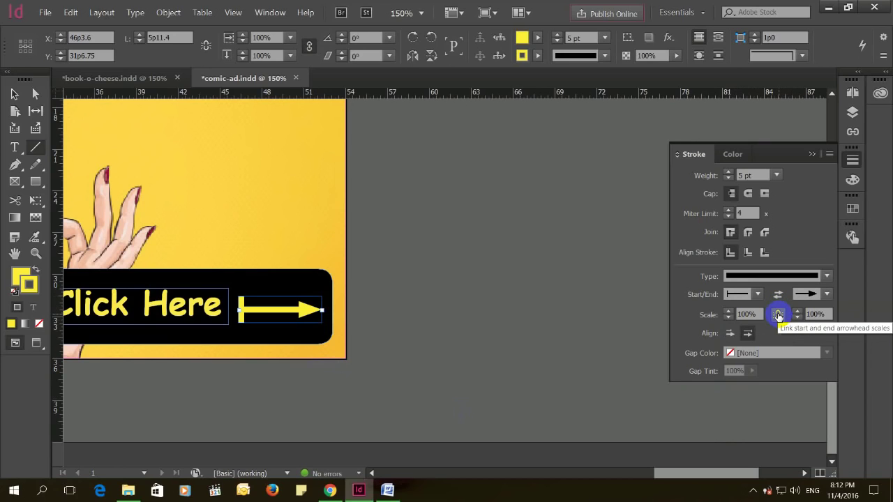
Step: Scale the line's start bar to 115% and its end arrowhead to 200%, independently of each other
left_click(729, 311)
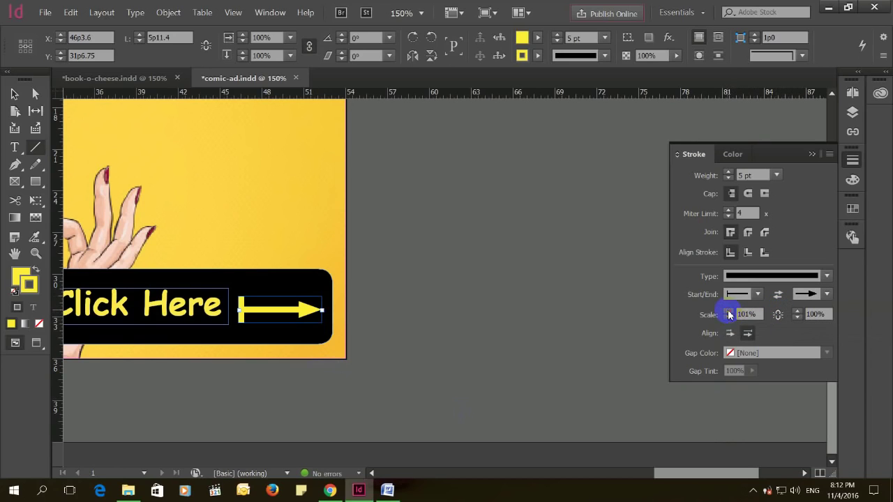
left_click(729, 312)
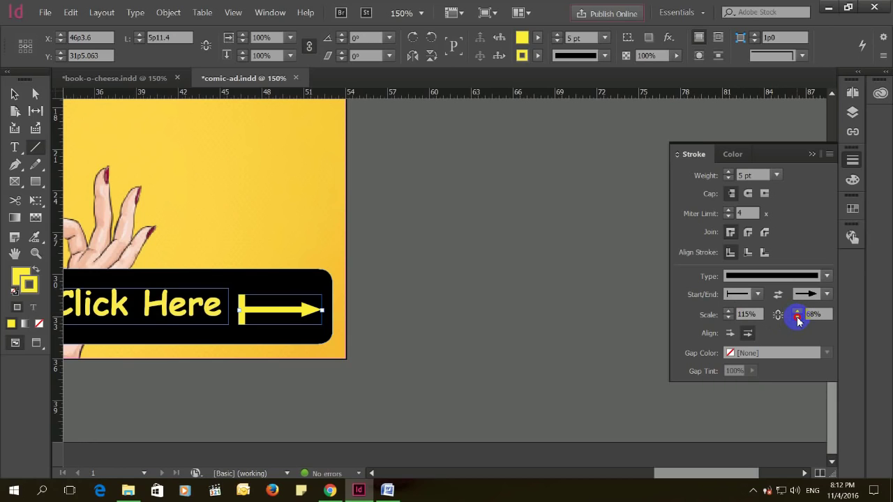
double_click(820, 315)
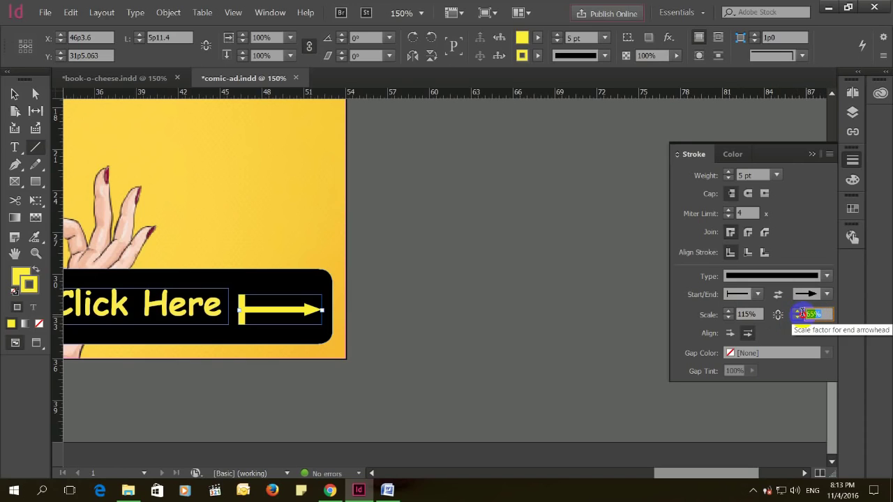
key("Return")
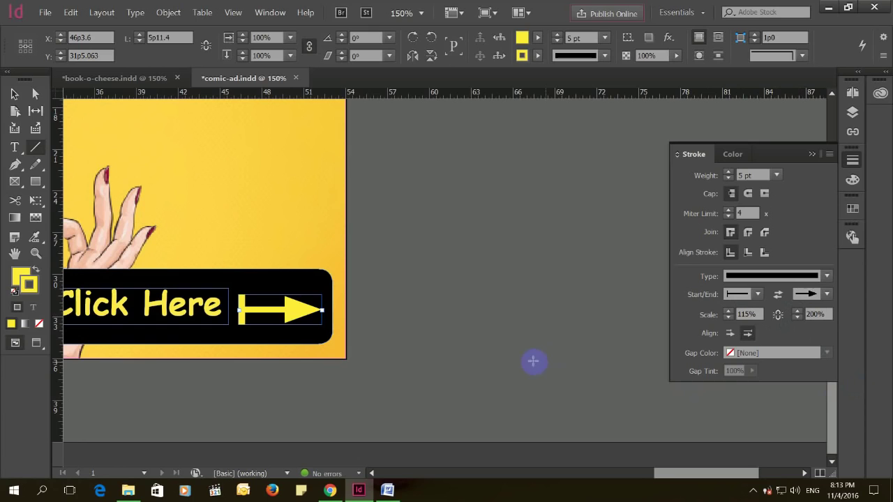
Step: Deselect the finished arrow with the Selection tool and inspect it on the "Click Here" button at 125% zoom
left_click(14, 93)
left_click(449, 364)
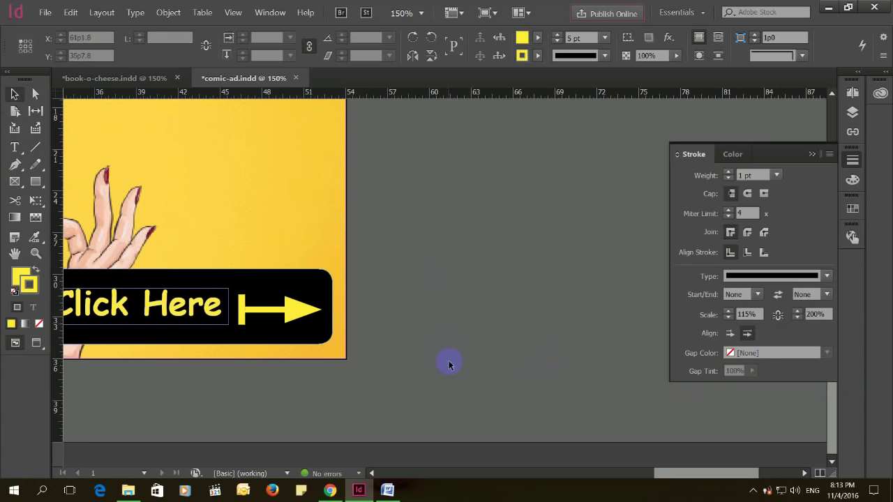
key("ctrl+minus")
left_click(322, 326)
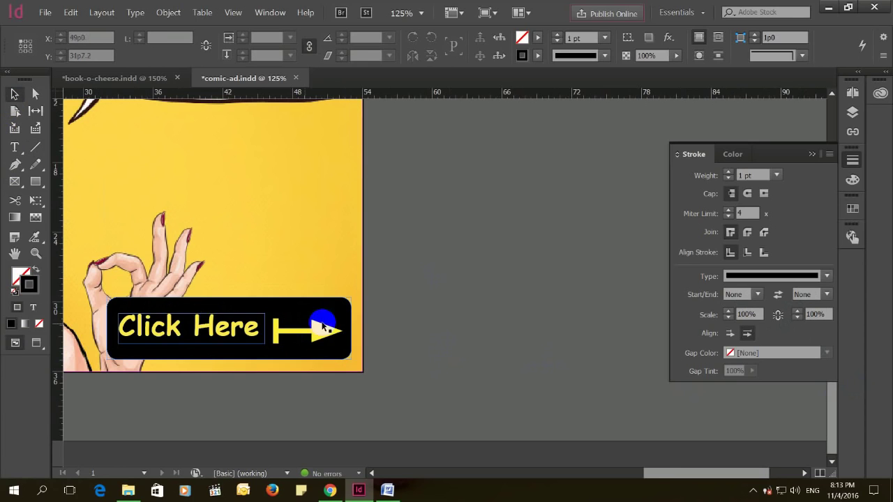
left_click(434, 315)
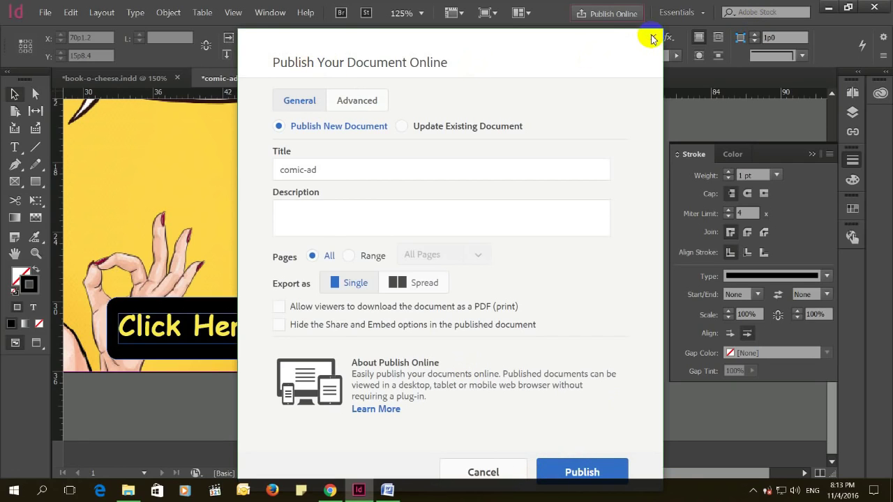
Step: Dismiss the Publish Online settings for comic-ad without publishing and look over the available file and publishing commands
left_click(484, 473)
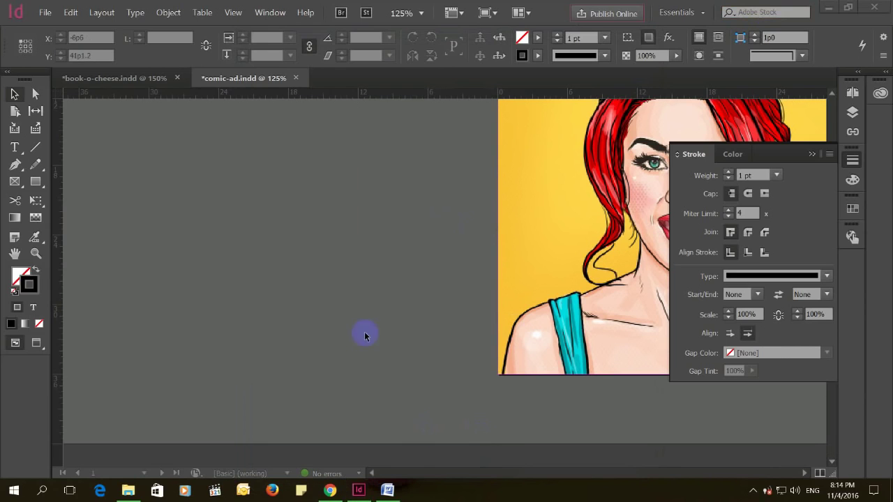
left_click(46, 12)
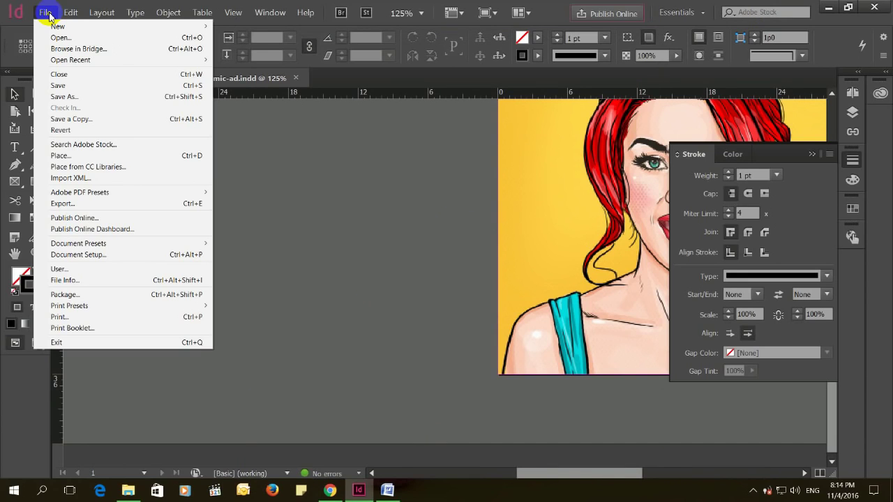
left_click(373, 310)
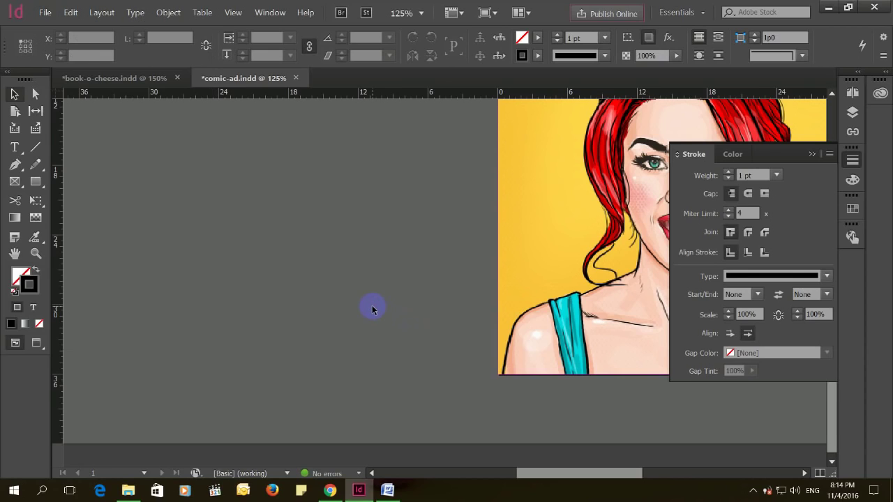
Step: Turn off Large Tabs in the Interface preferences, apply the change and return to book-o-cheese.indd
key("ctrl+k")
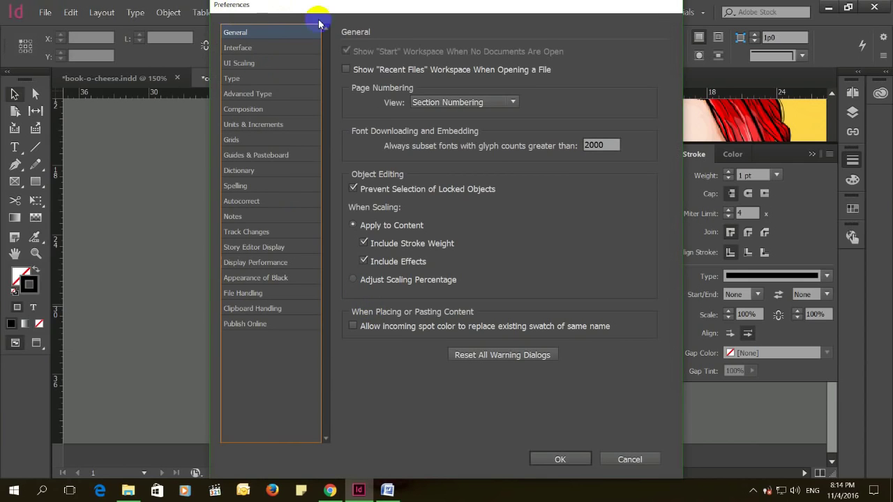
left_click(239, 48)
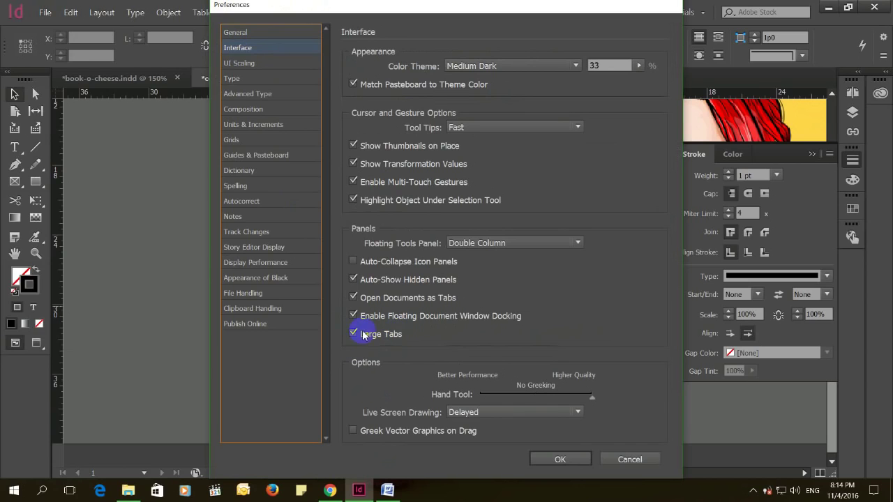
left_click(354, 335)
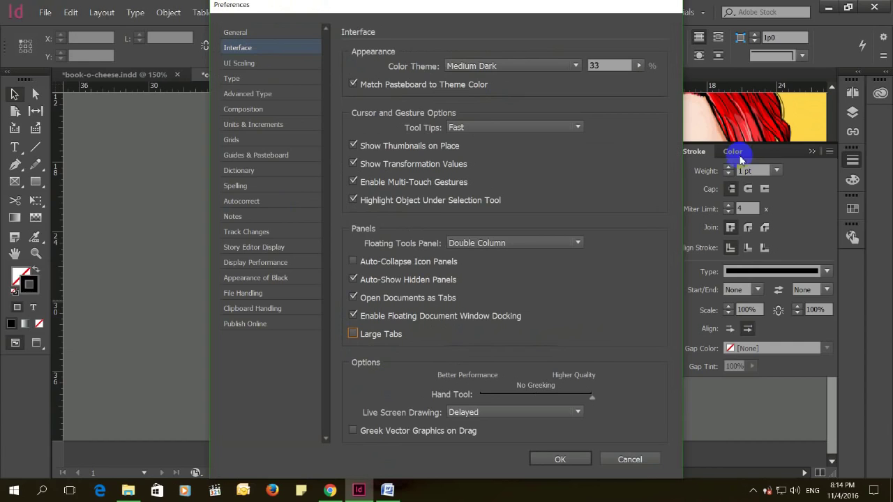
left_click(353, 334)
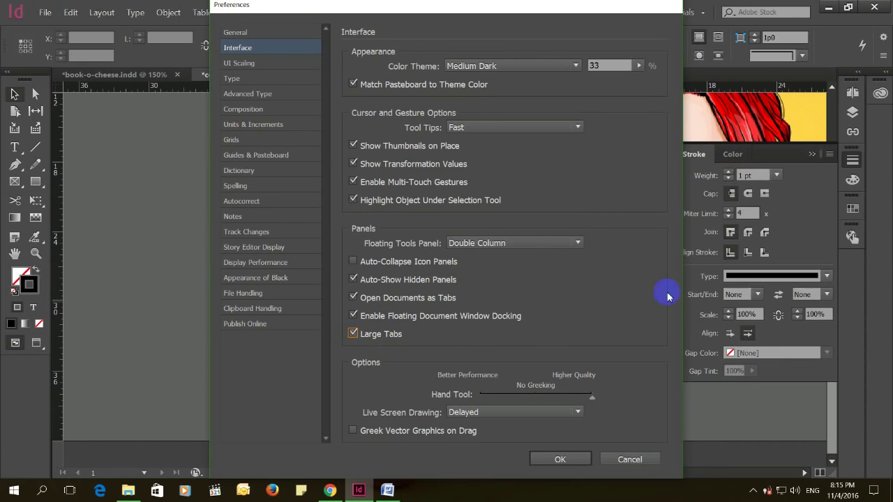
left_click(353, 334)
left_click(354, 334)
left_click(354, 335)
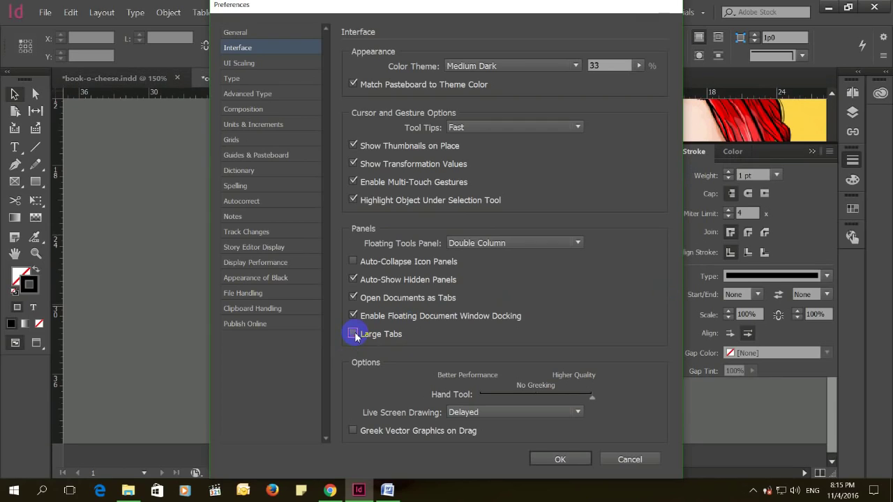
left_click(564, 460)
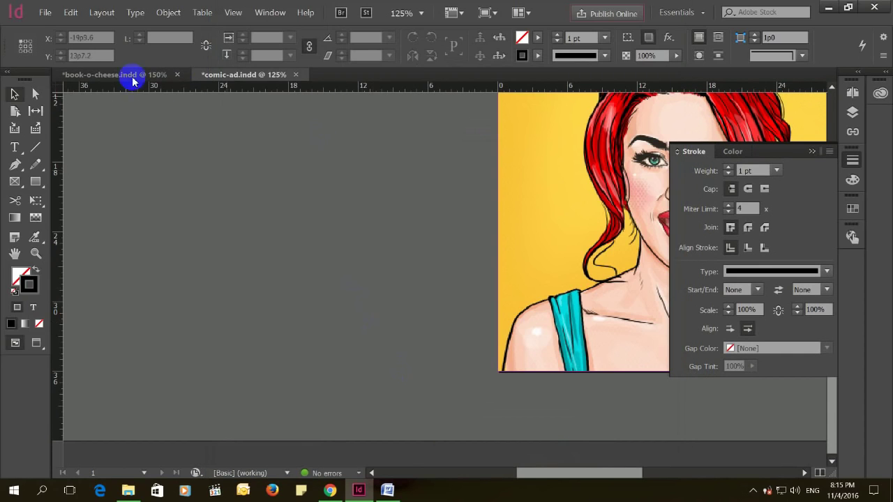
left_click(132, 78)
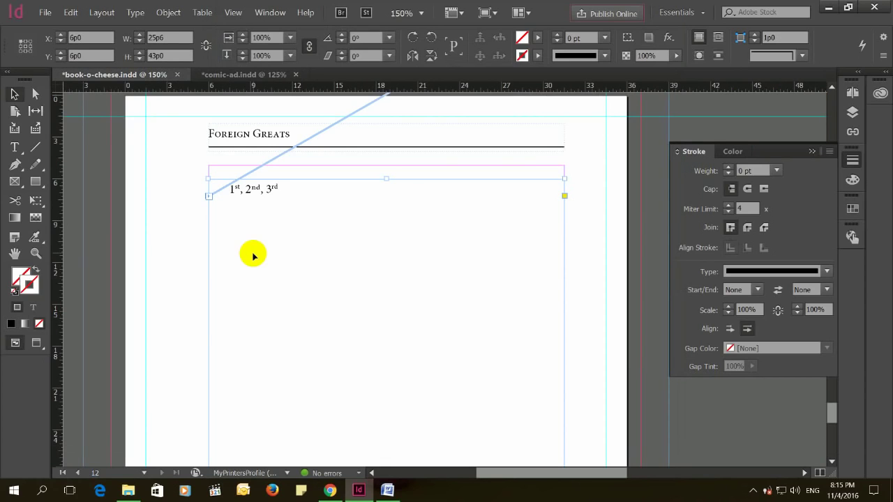